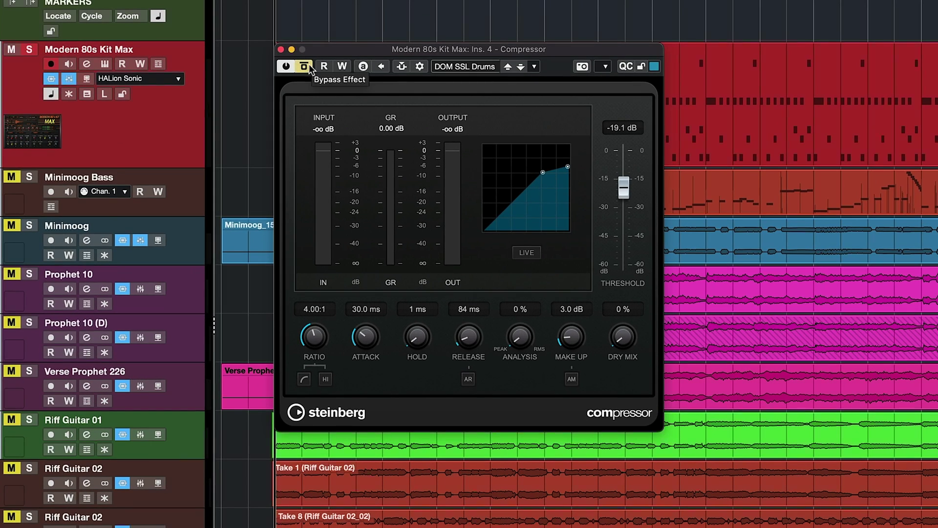
Activate the Modern 80s Kit Max compressor and compare the drums with the effect active and bypassed
{"action": "left_click", "coordinate": [305, 67]}
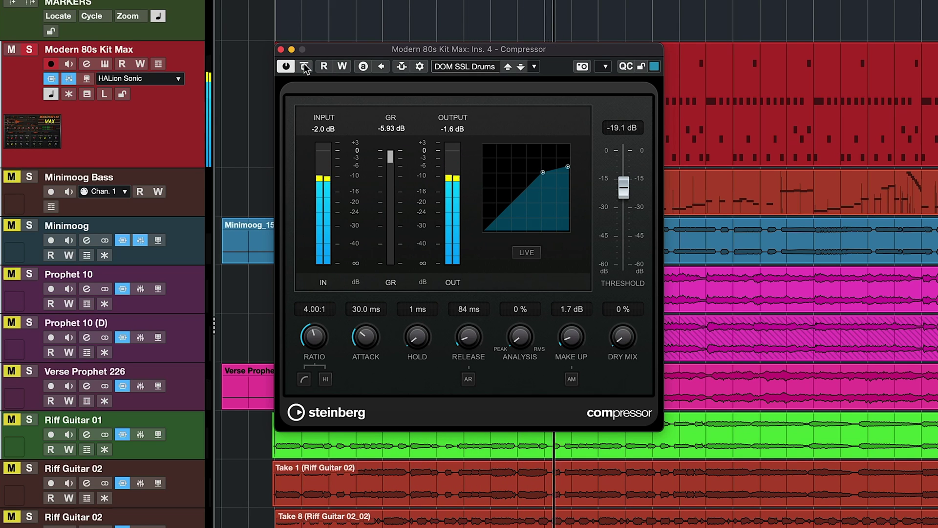
{"action": "left_click", "coordinate": [304, 68]}
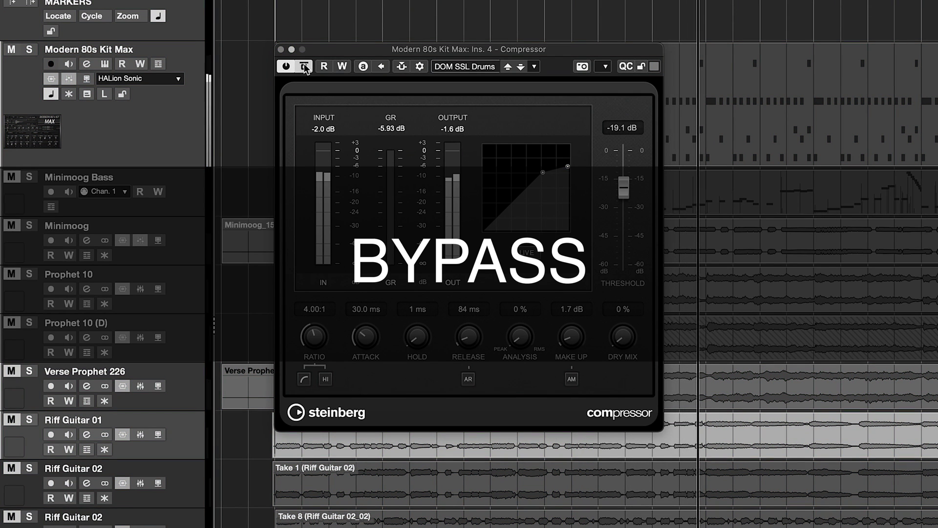
{"action": "left_click", "coordinate": [304, 67]}
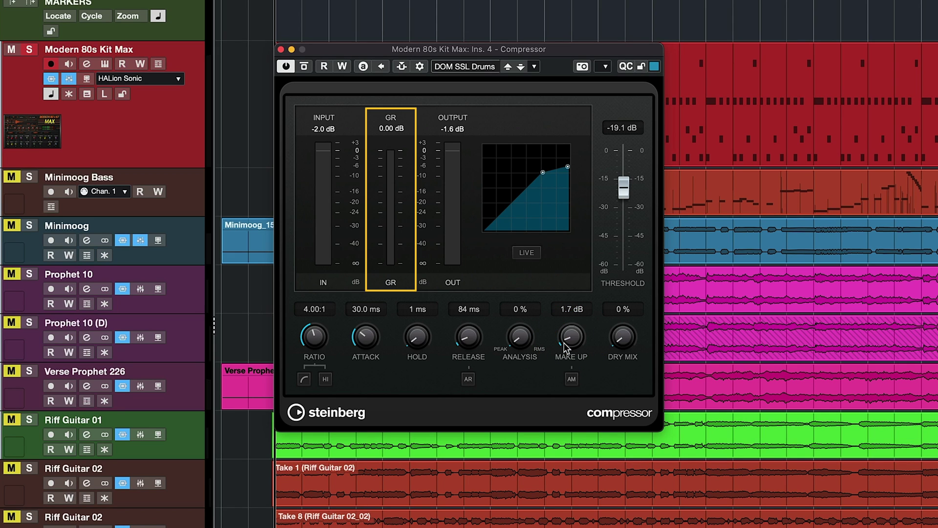
Set the drum compressor's make-up gain to 3.7 dB and compare the processed drums with the bypassed signal during playback
{"action": "key", "text": "space"}
{"action": "left_click_drag", "start_coordinate": [564, 342], "coordinate": [564, 332]}
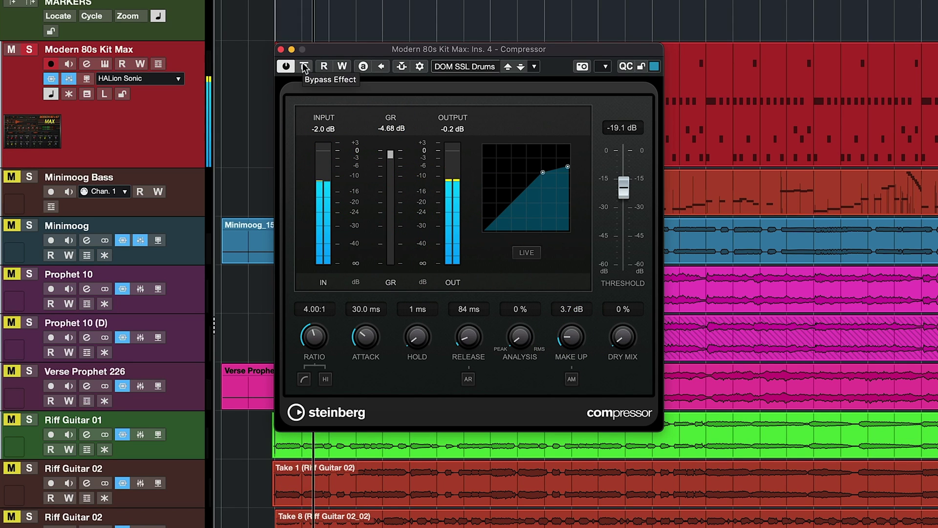
{"action": "left_click", "coordinate": [304, 67]}
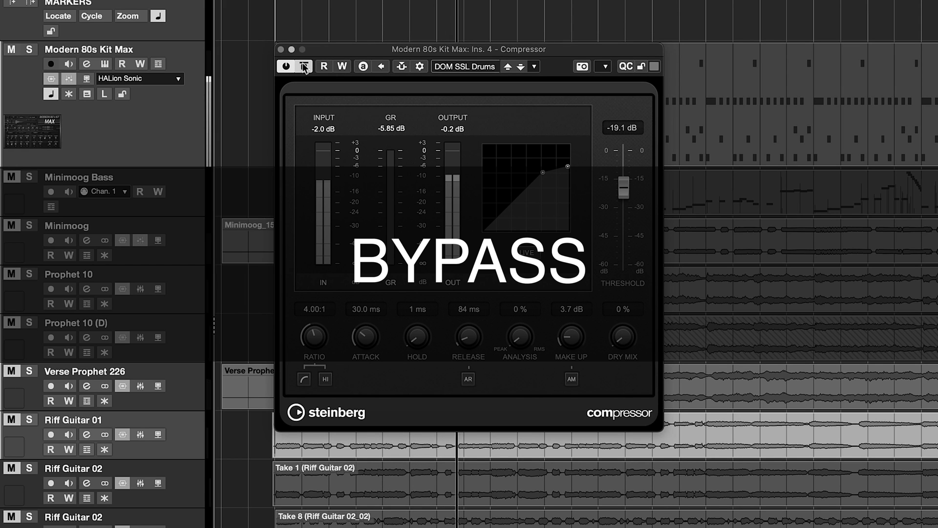
{"action": "left_click", "coordinate": [304, 67]}
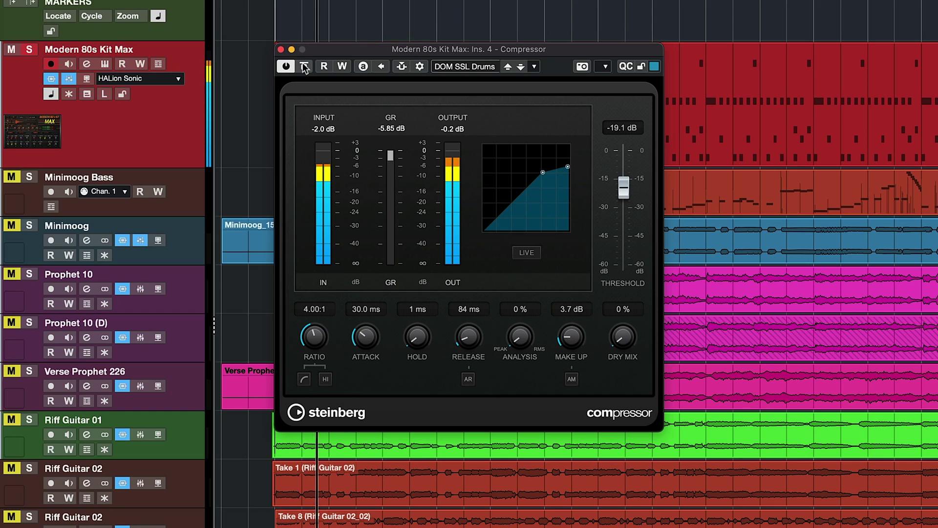
{"action": "left_click", "coordinate": [304, 67]}
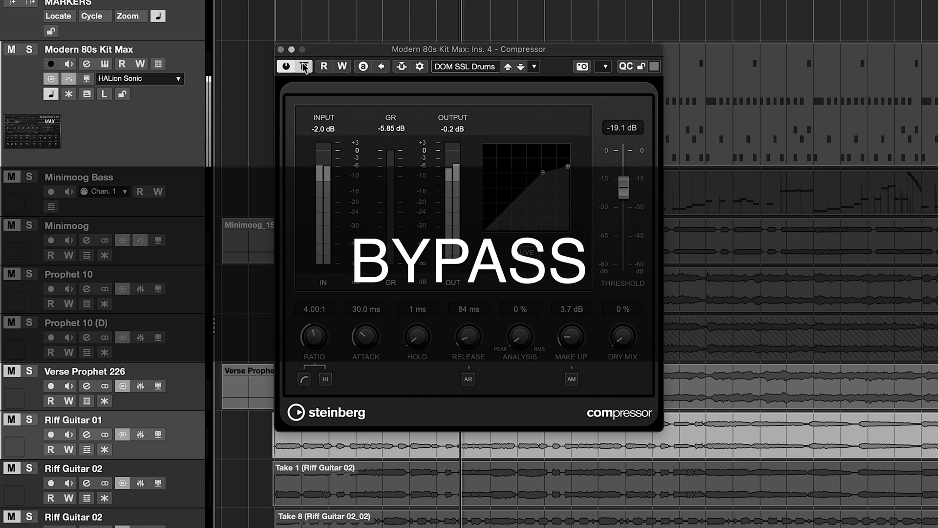
{"action": "left_click", "coordinate": [304, 67]}
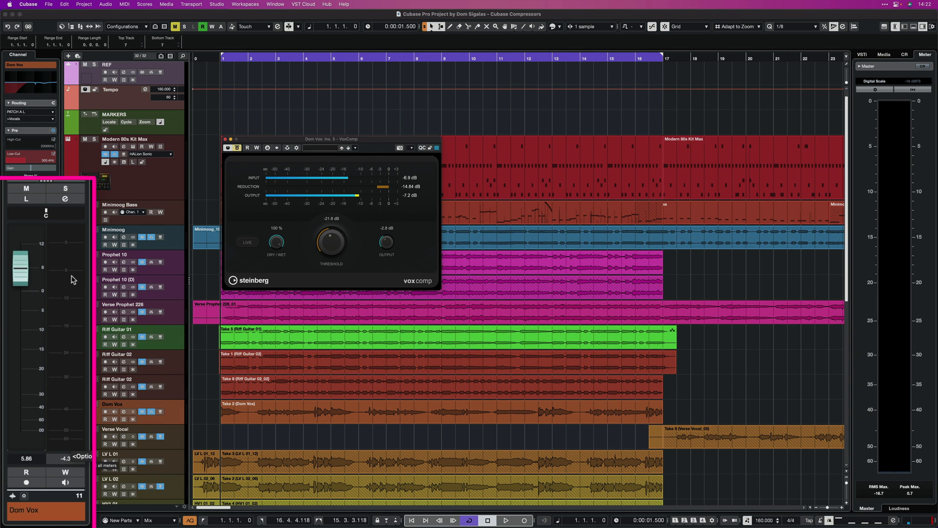
Play the mix from the start repeatedly and compare the lead vocal with VoxComp bypassed and active
{"action": "key", "text": "space"}
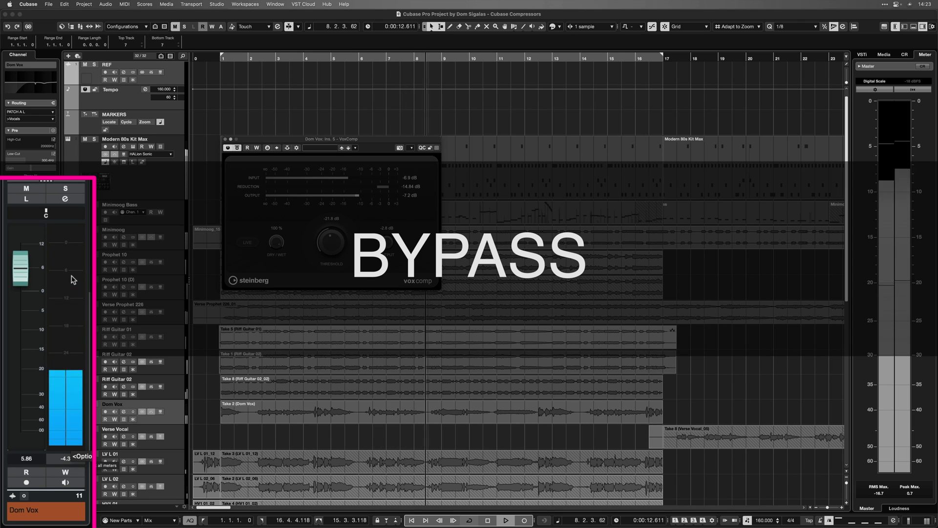
{"action": "key", "text": "space"}
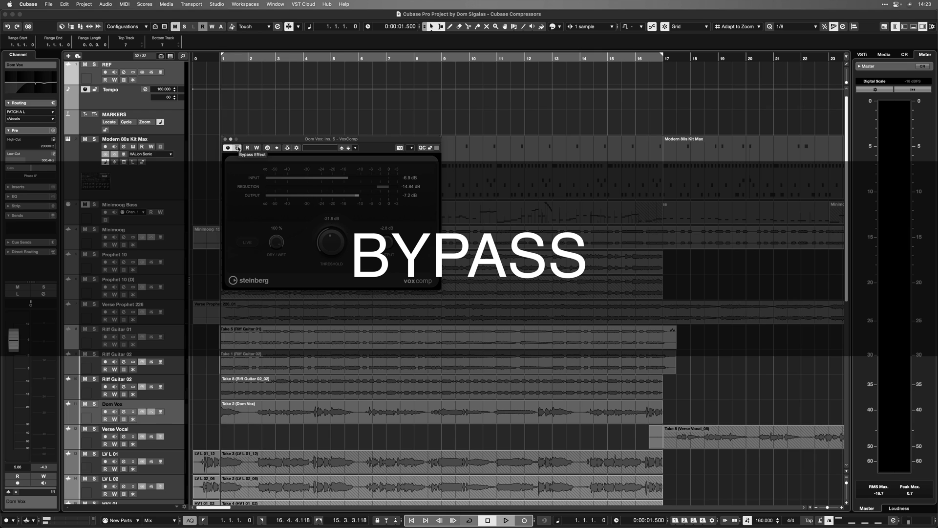
{"action": "key", "text": "space"}
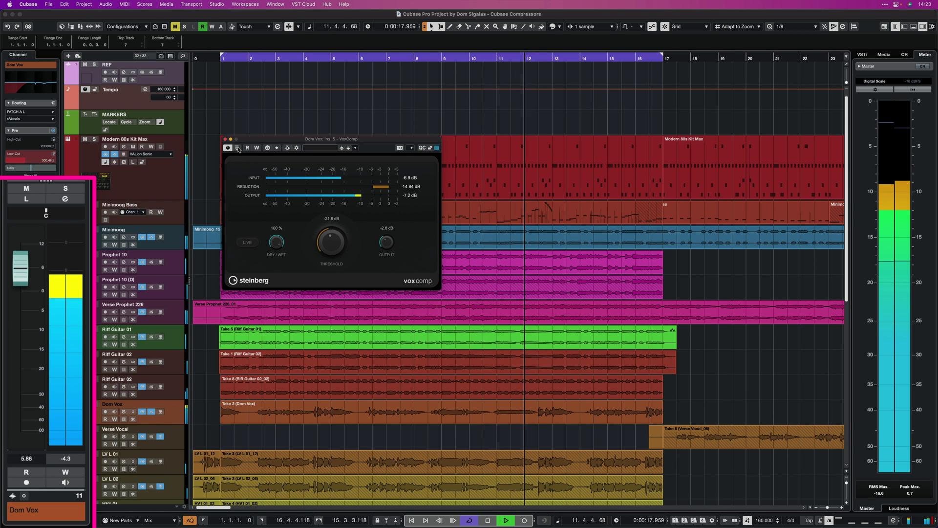
{"action": "key", "text": "space"}
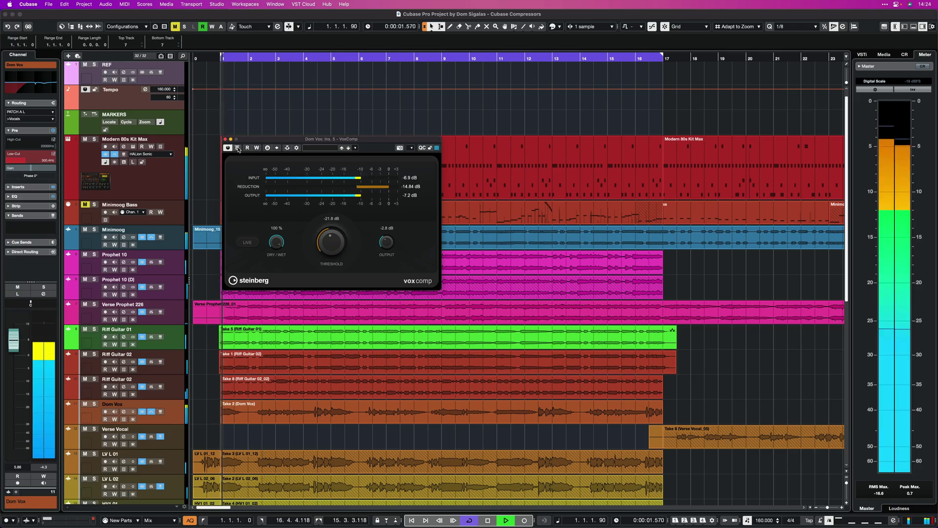
{"action": "left_click", "coordinate": [238, 148]}
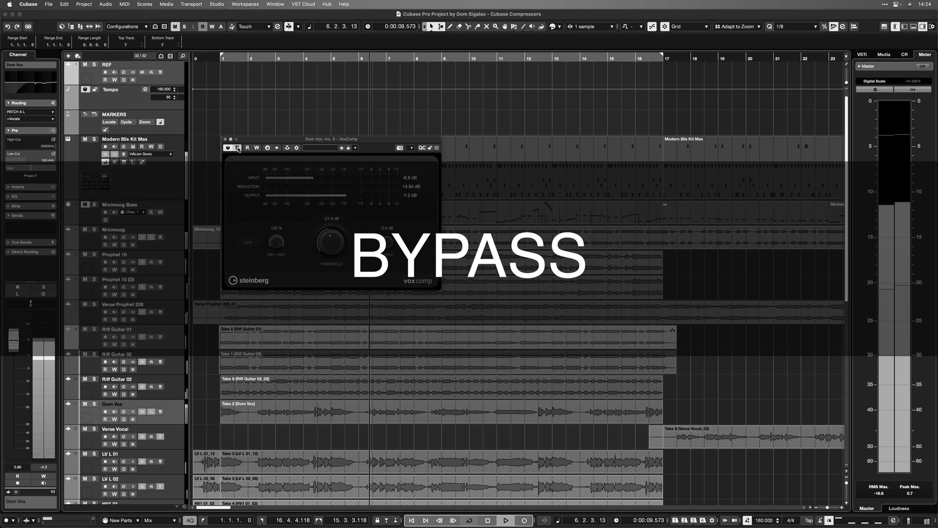
{"action": "left_click", "coordinate": [238, 148]}
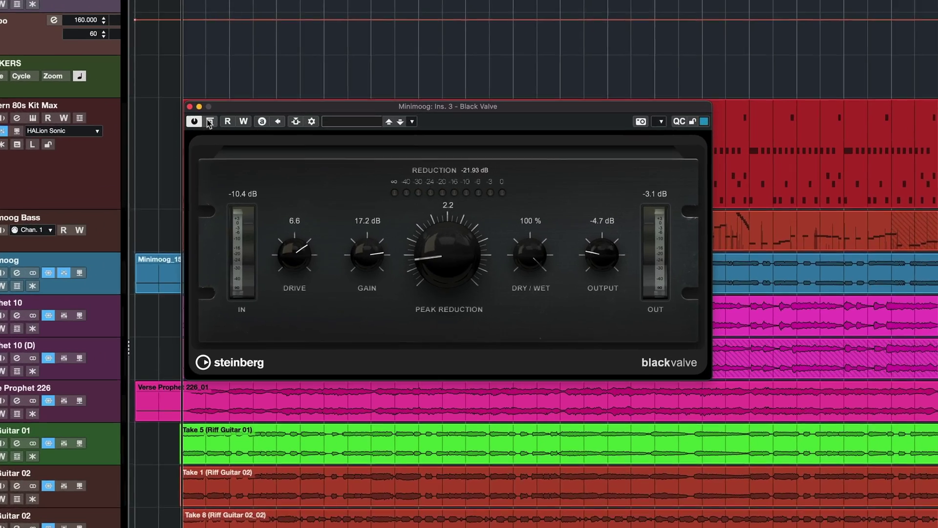
Compare the Minimoog track with Black Valve bypassed and active during playback
{"action": "left_click", "coordinate": [244, 150]}
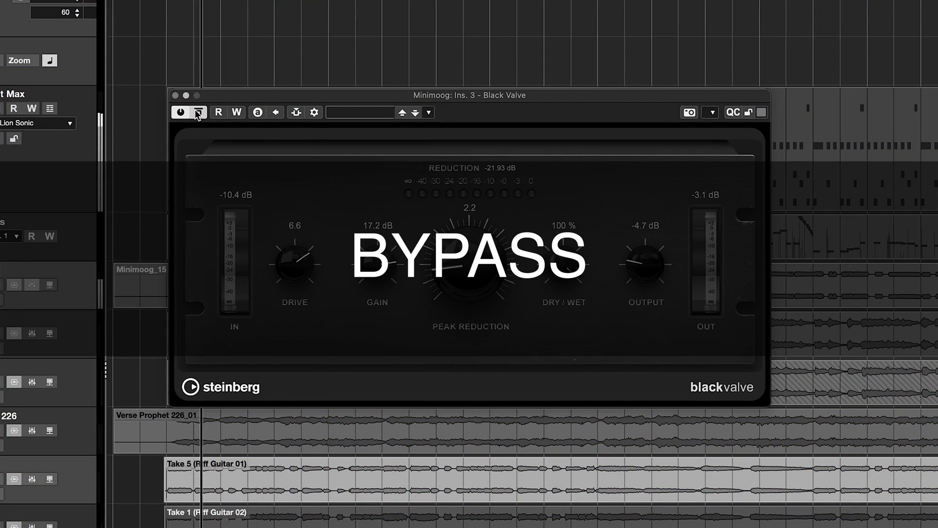
{"action": "left_click", "coordinate": [198, 113]}
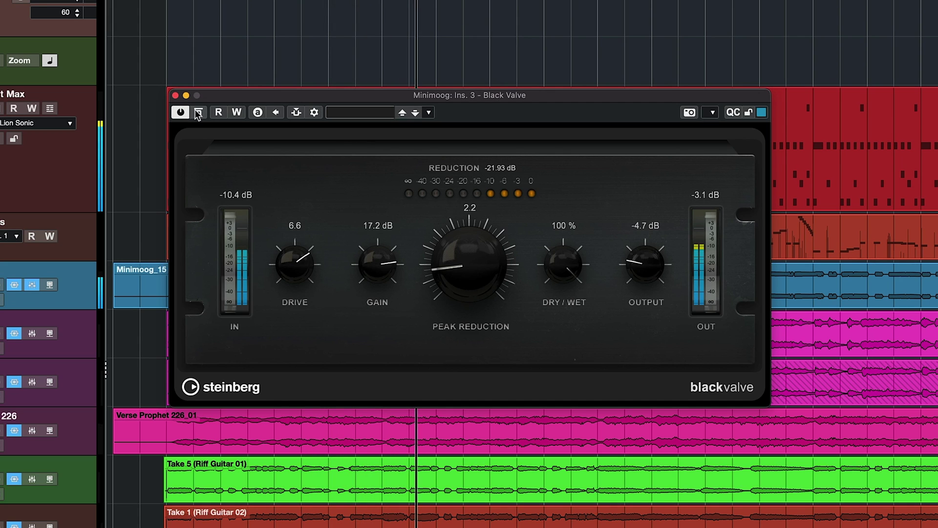
{"action": "left_click", "coordinate": [197, 114]}
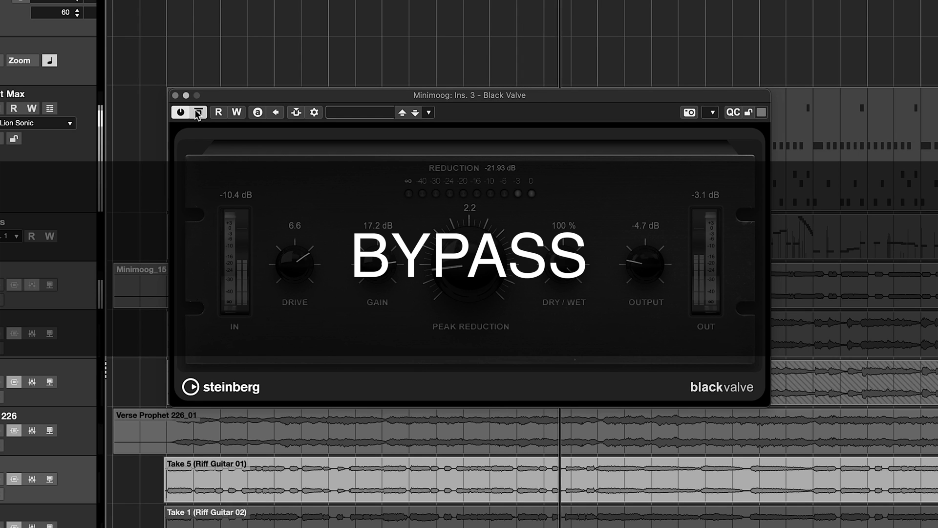
{"action": "left_click", "coordinate": [198, 114]}
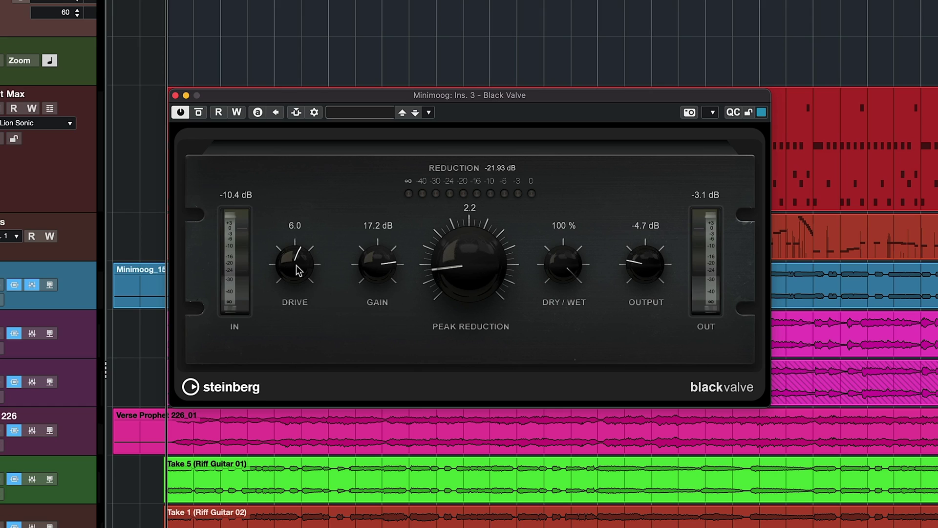
Try Black Valve with drive at 7.2, gain at 15.6 dB and peak reduction at about 3.5
{"action": "left_click_drag", "start_coordinate": [296, 265], "coordinate": [293, 242]}
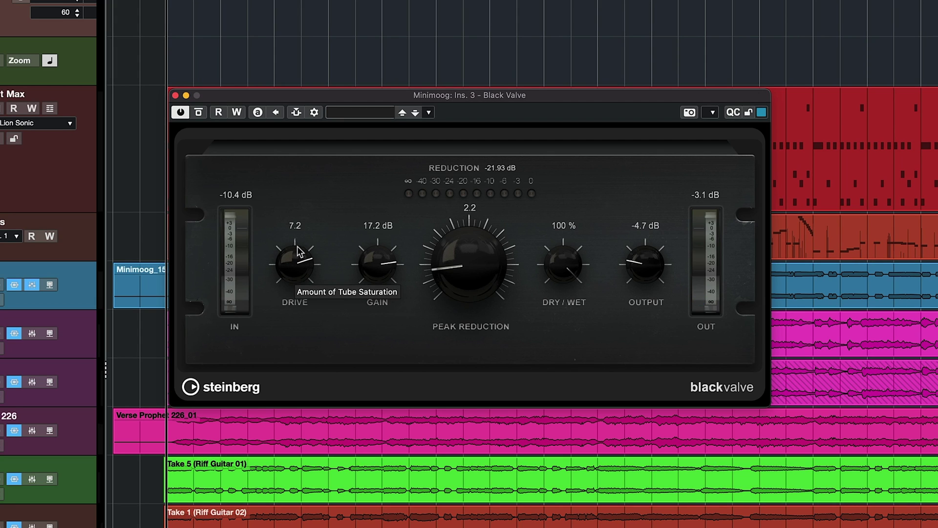
{"action": "left_click_drag", "start_coordinate": [371, 257], "coordinate": [373, 262]}
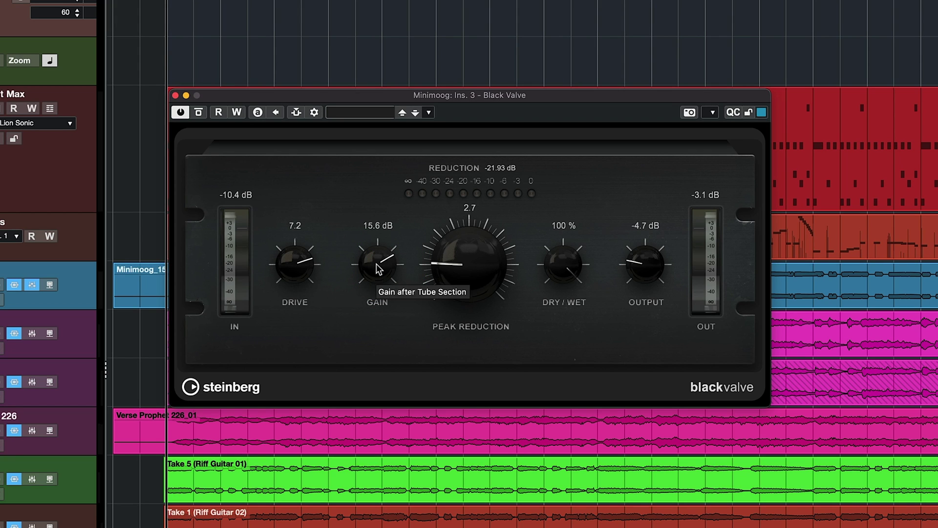
{"action": "left_click_drag", "start_coordinate": [451, 260], "coordinate": [454, 252]}
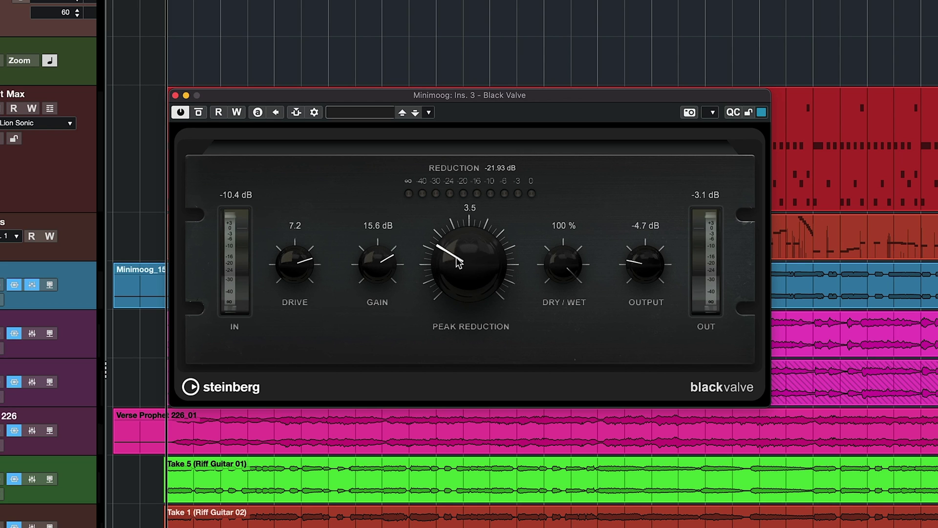
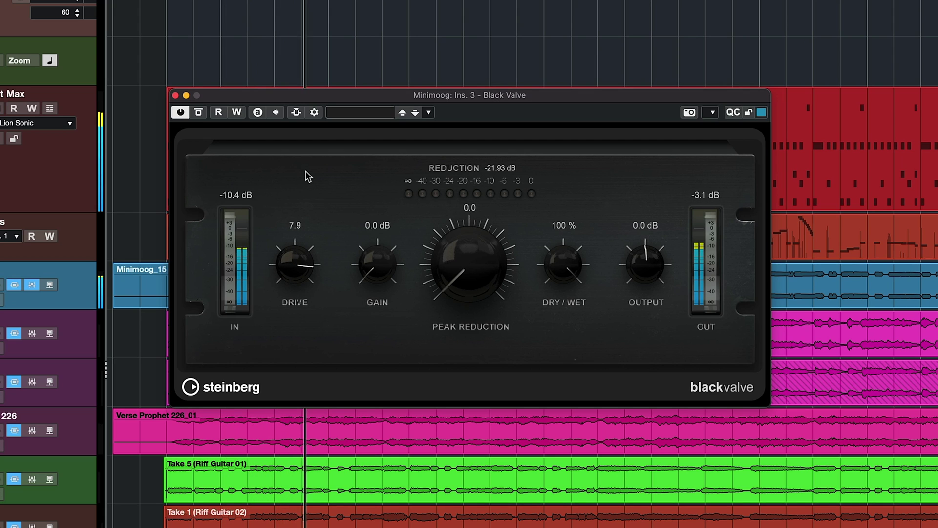
Set Black Valve's drive to 7.4 and compare its saturation with the bypassed Minimoog signal
{"action": "key", "text": "space"}
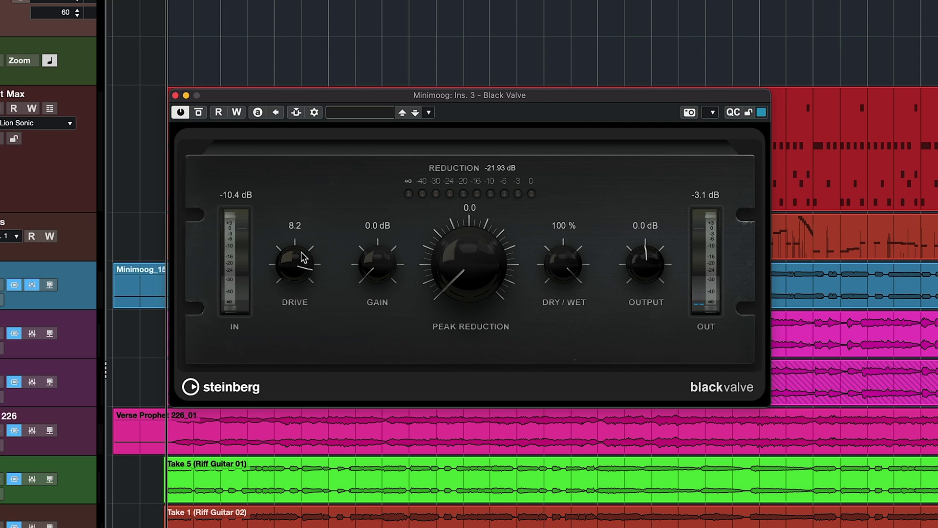
{"action": "left_click_drag", "start_coordinate": [303, 261], "coordinate": [302, 265]}
{"action": "key", "text": "space"}
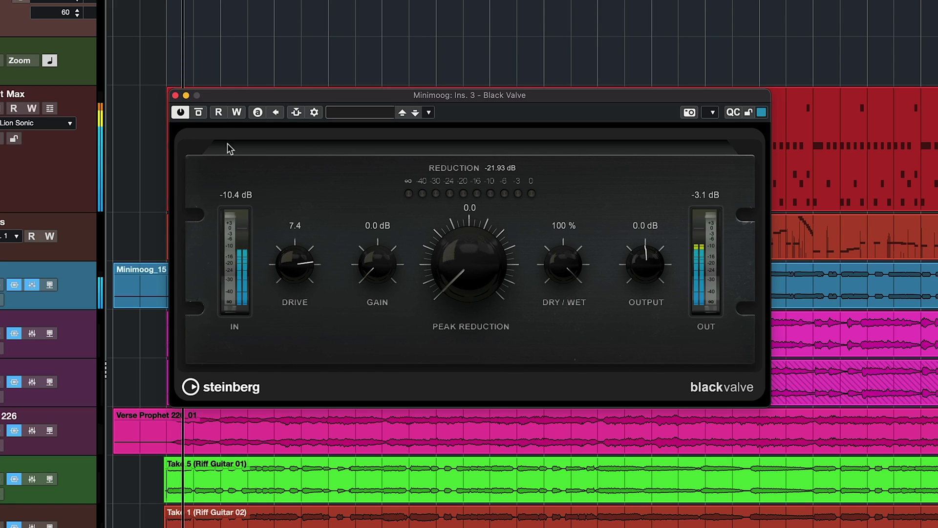
{"action": "left_click", "coordinate": [198, 112]}
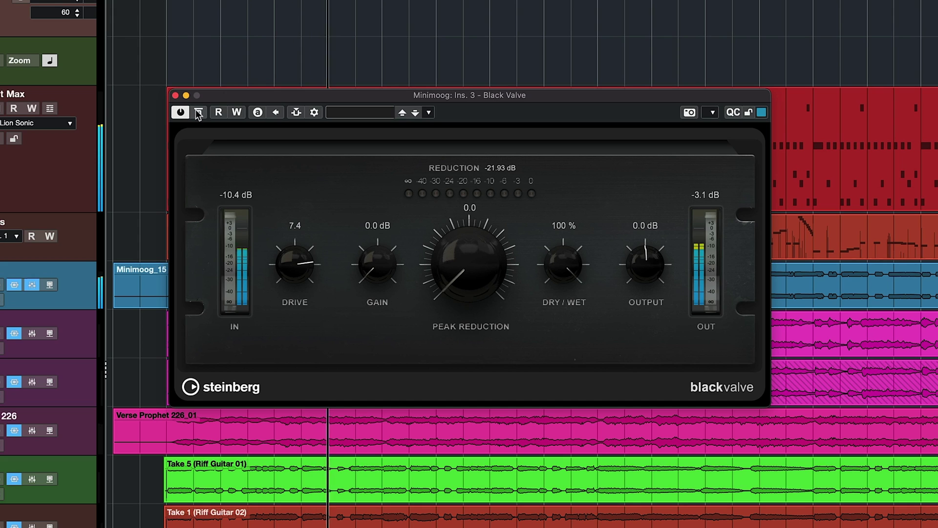
{"action": "key", "text": "space"}
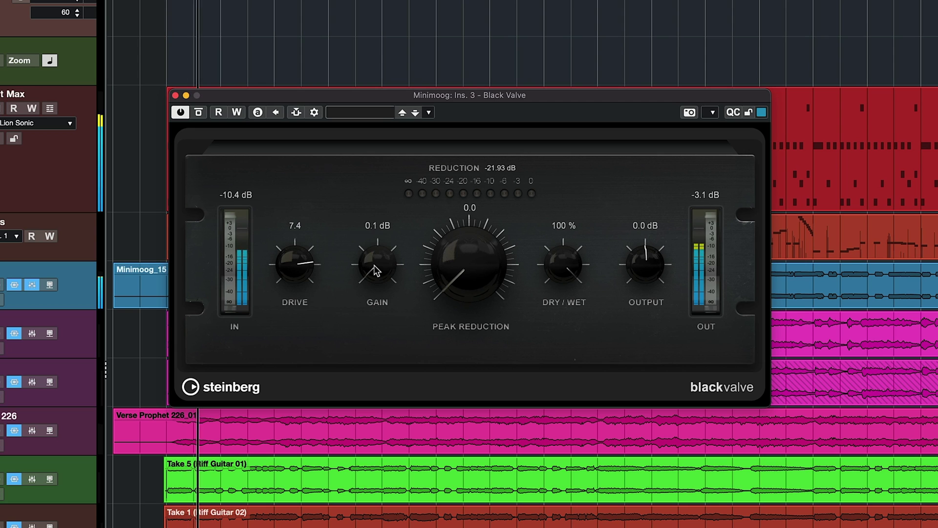
Set Black Valve's gain to 16.0 dB and its peak reduction to 5.6 on the Minimoog during playback
{"action": "mouse_move", "coordinate": [373, 265]}
{"action": "left_mouse_down"}
{"action": "mouse_move", "coordinate": [376, 232]}
{"action": "mouse_move", "coordinate": [377, 263]}
{"action": "left_mouse_up"}
{"action": "left_click_drag", "start_coordinate": [457, 254], "coordinate": [465, 198]}
{"action": "left_click_drag", "start_coordinate": [380, 265], "coordinate": [380, 252]}
{"action": "mouse_move", "coordinate": [390, 181]}
{"action": "left_mouse_down"}
{"action": "mouse_move", "coordinate": [391, 132]}
{"action": "mouse_move", "coordinate": [388, 182]}
{"action": "left_mouse_up"}
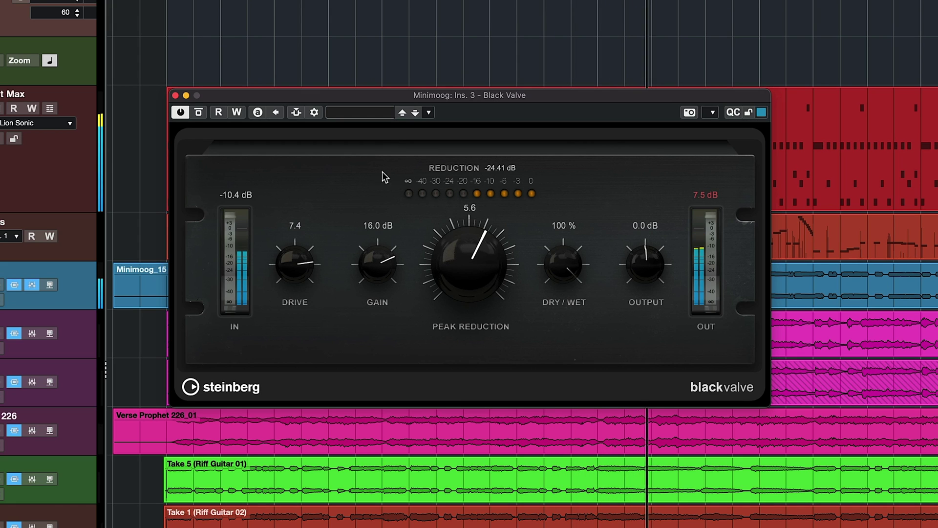
Audition the compressed Minimoog against its bypassed signal, and stop playback
{"action": "left_click", "coordinate": [199, 113]}
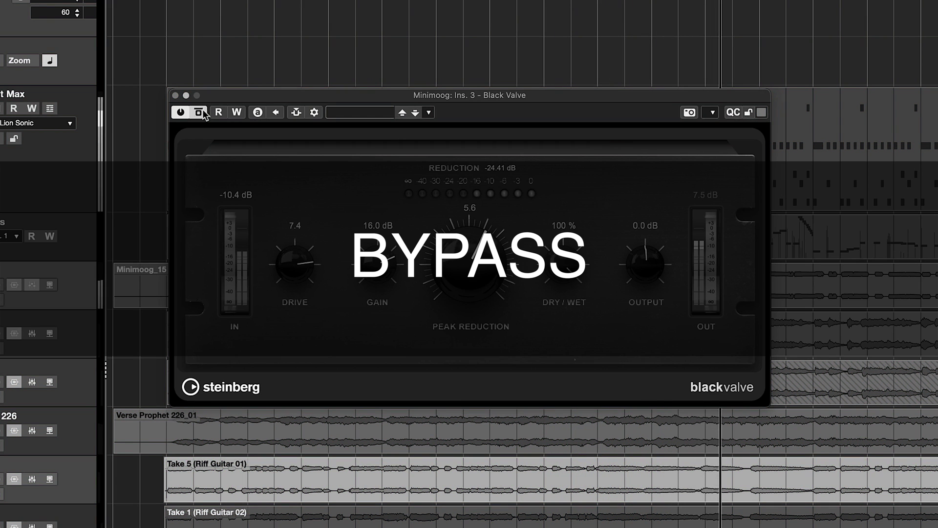
{"action": "left_click", "coordinate": [200, 112]}
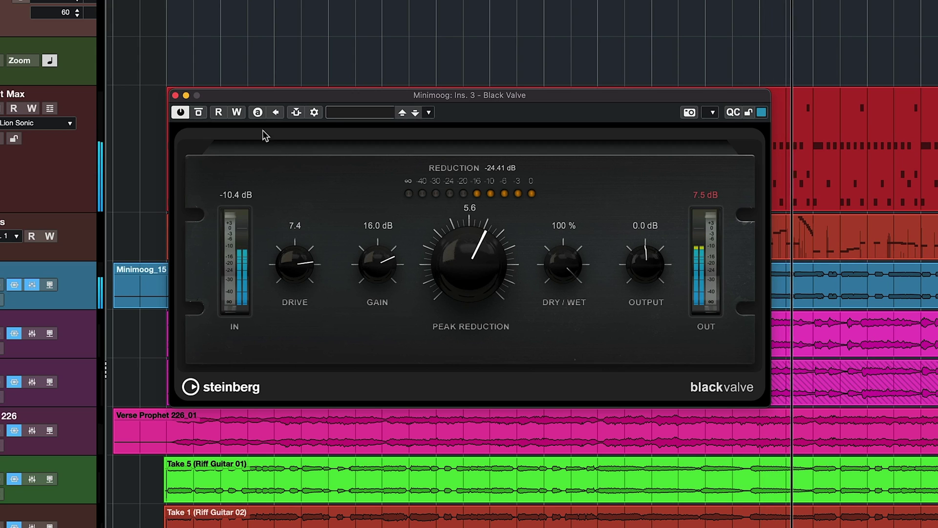
{"action": "key", "text": "space"}
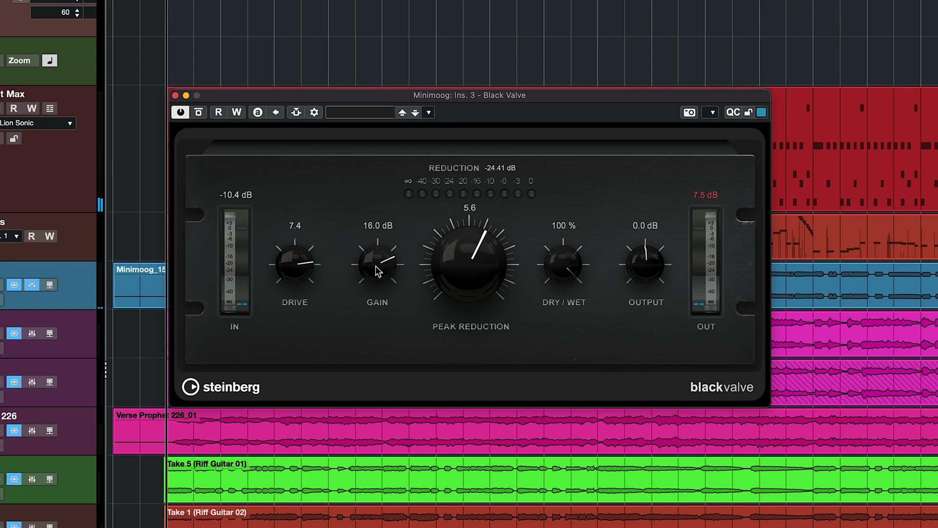
Set Black Valve's gain to 15.7 dB and its output to -3.6 dB, comparing the result with bypass during playback
{"action": "mouse_move", "coordinate": [374, 260]}
{"action": "left_mouse_down"}
{"action": "mouse_move", "coordinate": [374, 271]}
{"action": "mouse_move", "coordinate": [377, 259]}
{"action": "left_mouse_up"}
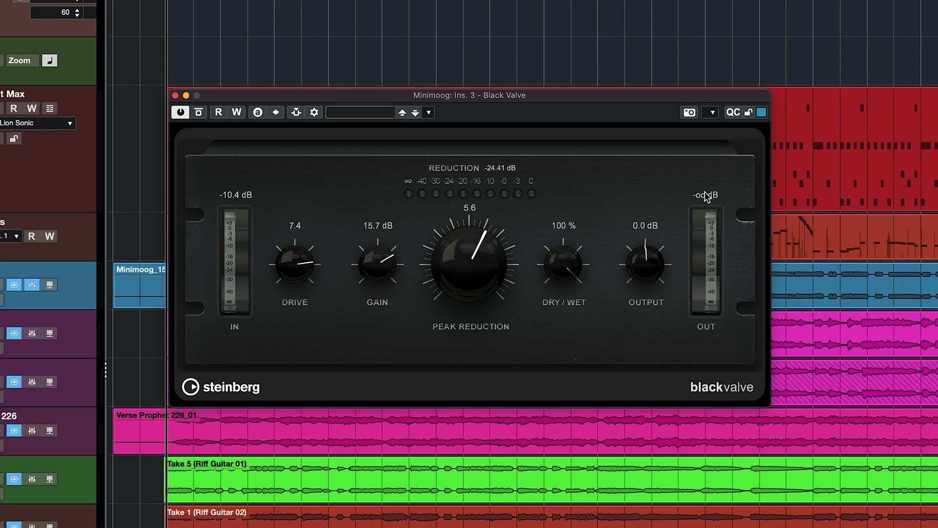
{"action": "left_click", "coordinate": [198, 112]}
{"action": "key", "text": "space"}
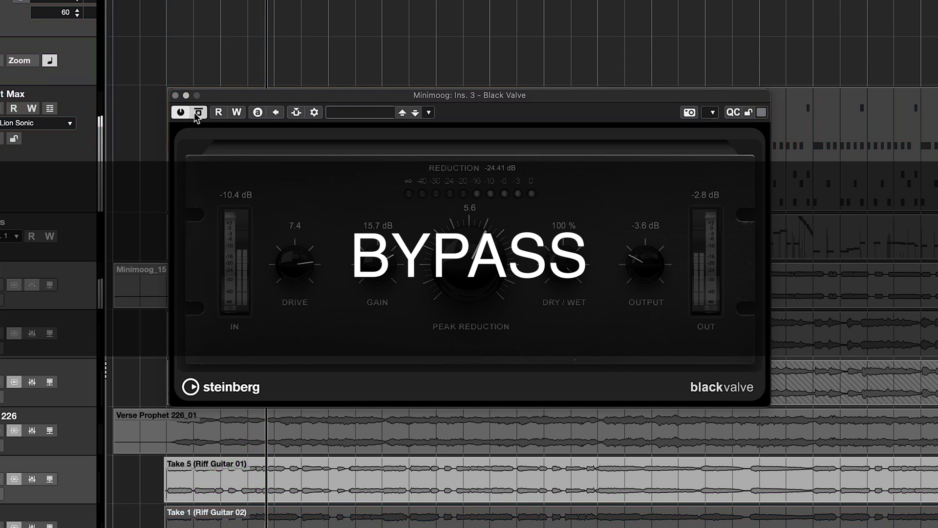
{"action": "left_click", "coordinate": [196, 113]}
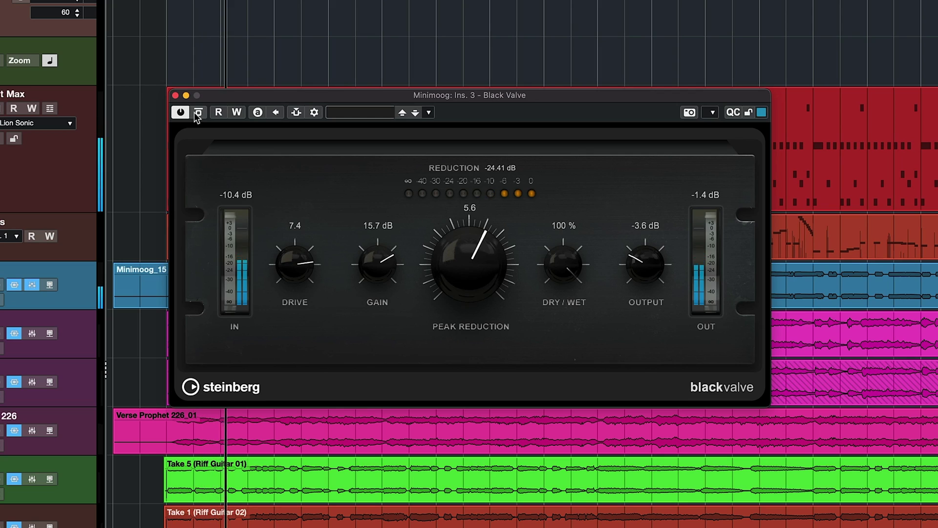
{"action": "left_click", "coordinate": [198, 112]}
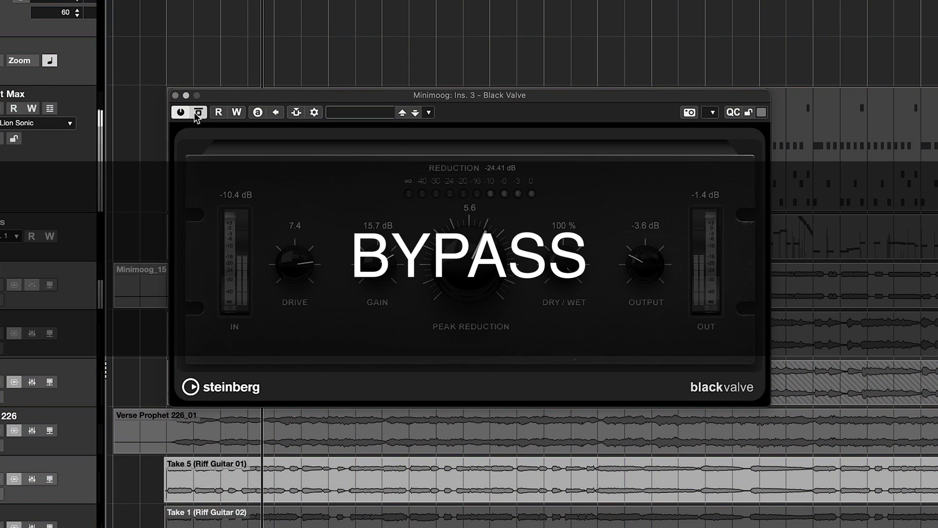
{"action": "left_click", "coordinate": [198, 112]}
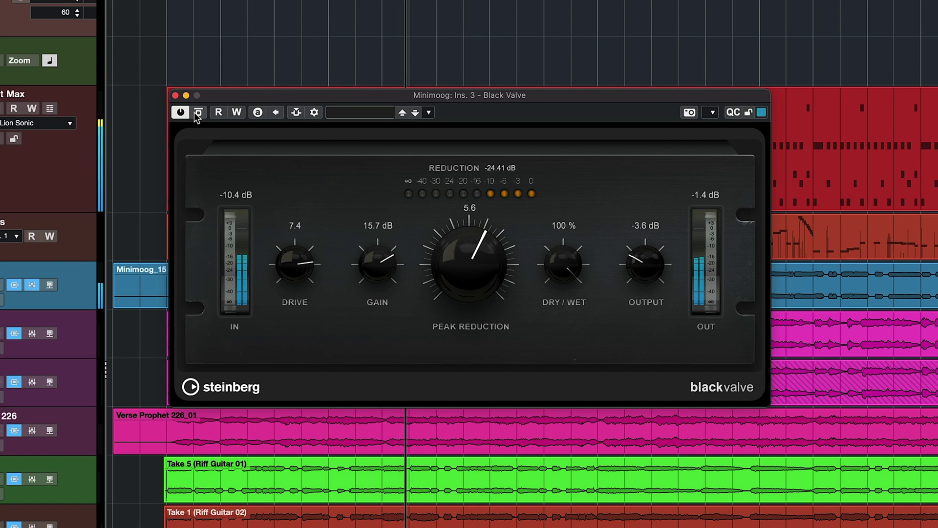
Compare Black Valve's processed Minimoog with the bypassed signal during playback
{"action": "left_click", "coordinate": [198, 112]}
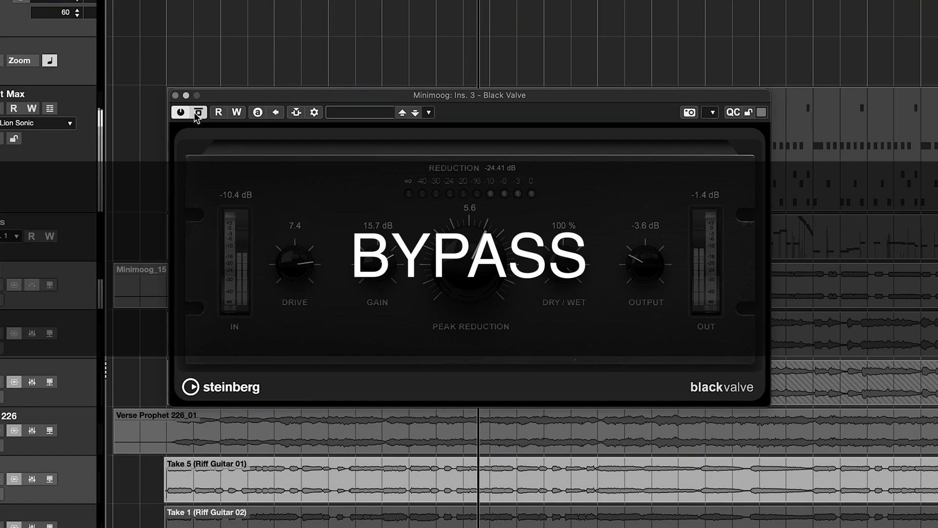
{"action": "left_click", "coordinate": [198, 112]}
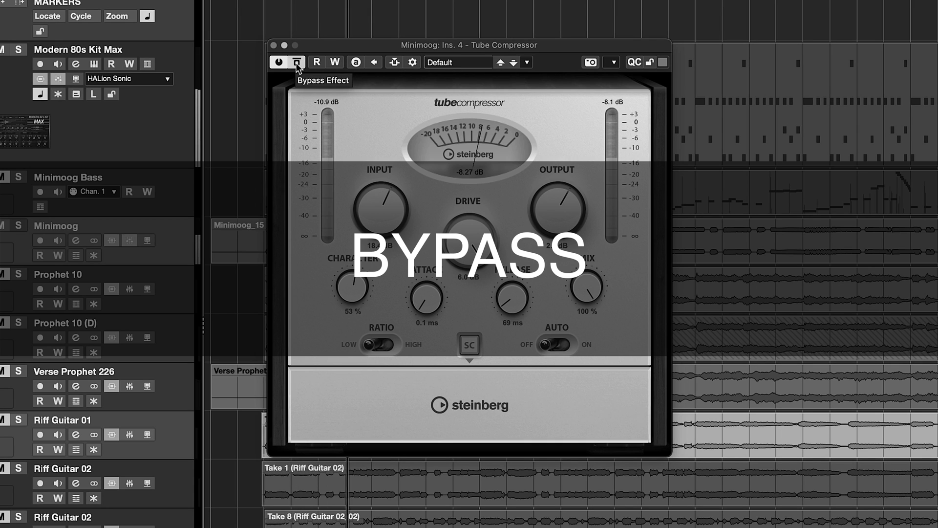
Set the Tube Compressor's output to 1.8 dB on the Minimoog and compare the result with bypass during playback
{"action": "left_click", "coordinate": [297, 62]}
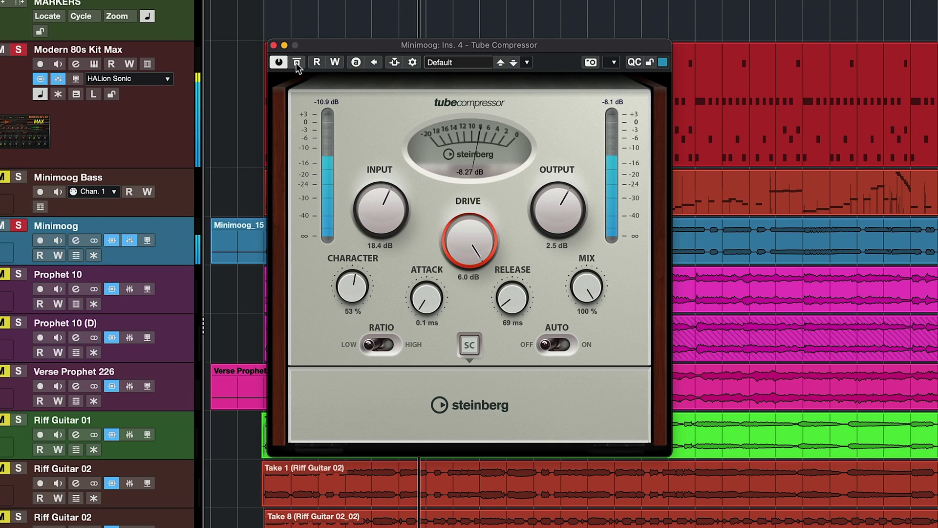
{"action": "left_click_drag", "start_coordinate": [543, 210], "coordinate": [544, 214]}
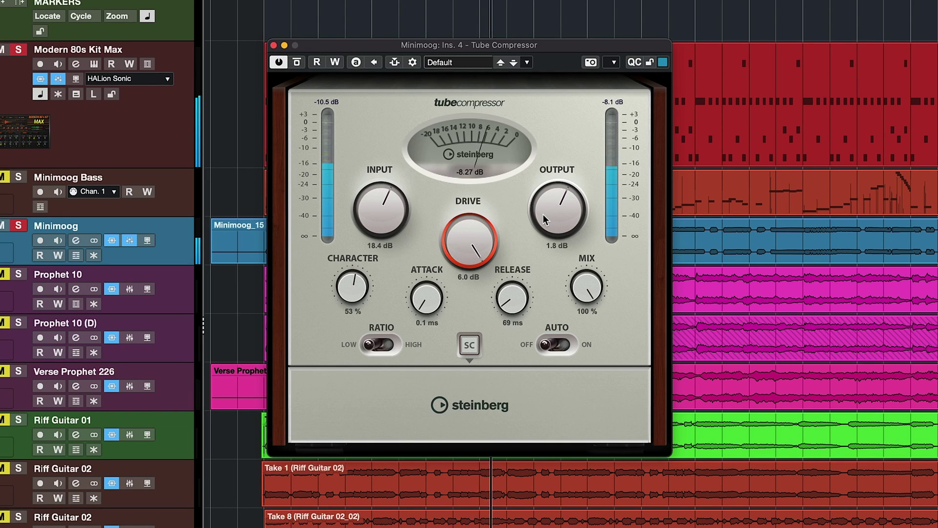
{"action": "left_click", "coordinate": [297, 62]}
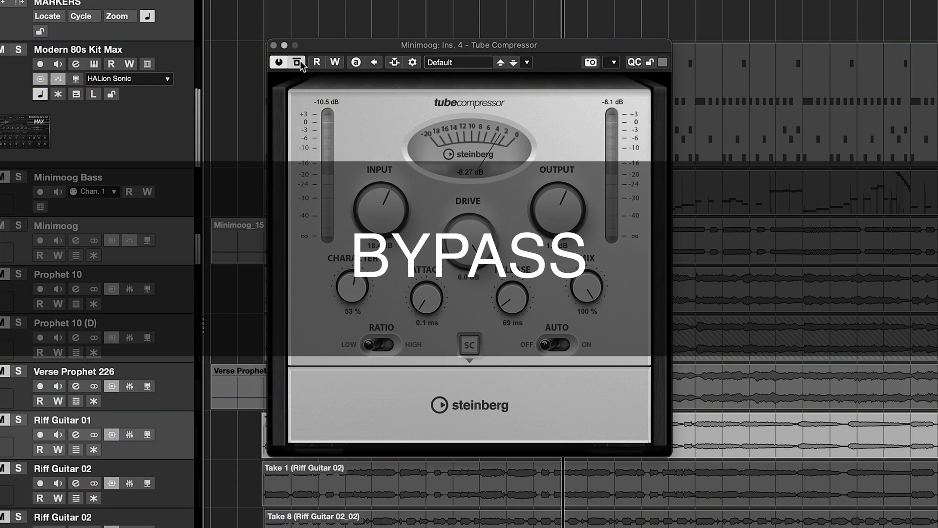
{"action": "left_click", "coordinate": [300, 62]}
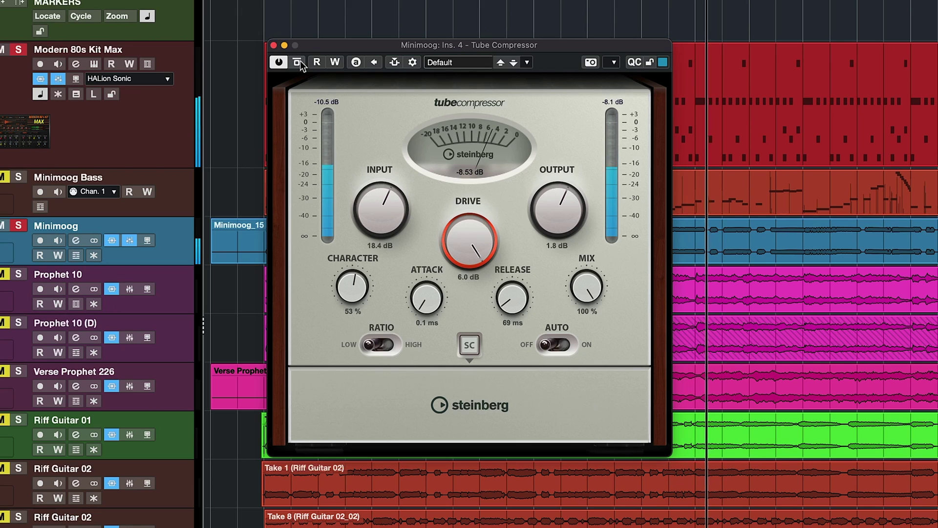
{"action": "left_click", "coordinate": [300, 61]}
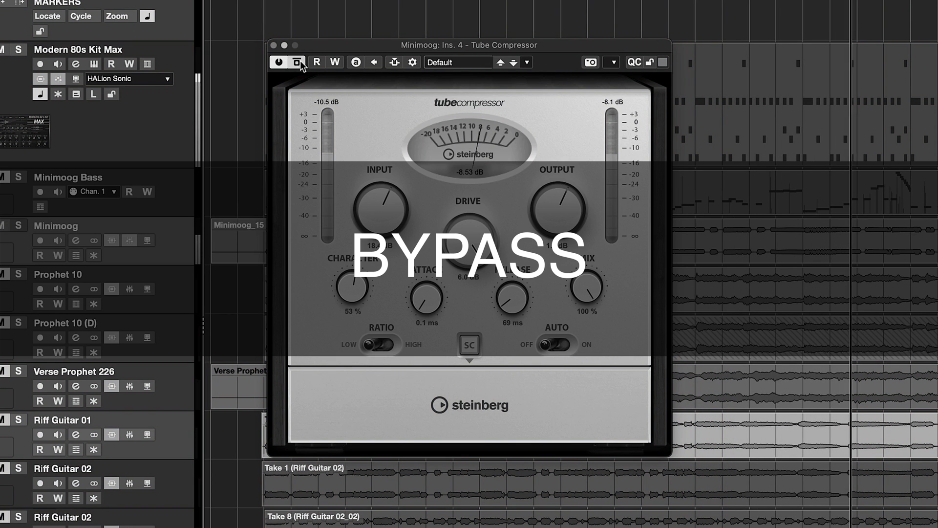
{"action": "left_click", "coordinate": [300, 60]}
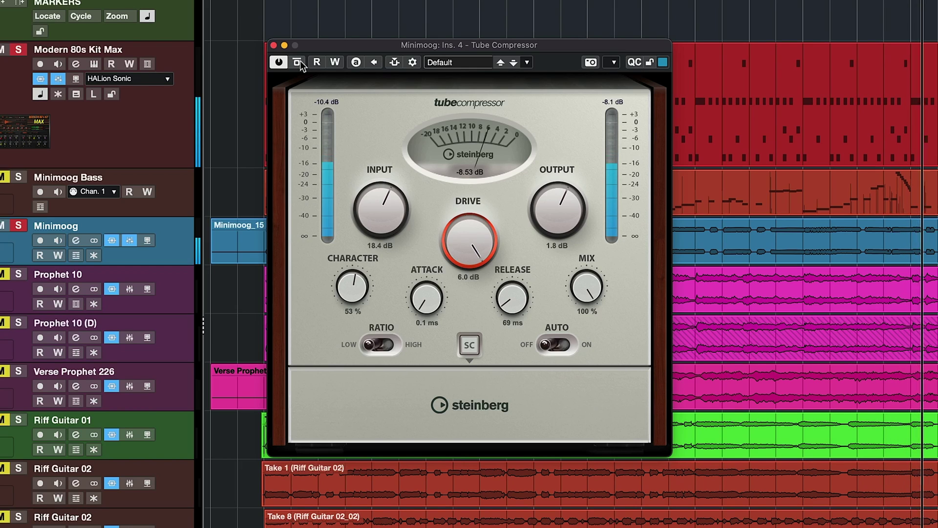
Try the Tube Compressor's high ratio on the Minimoog and return the ratio to low
{"action": "left_click", "coordinate": [389, 345]}
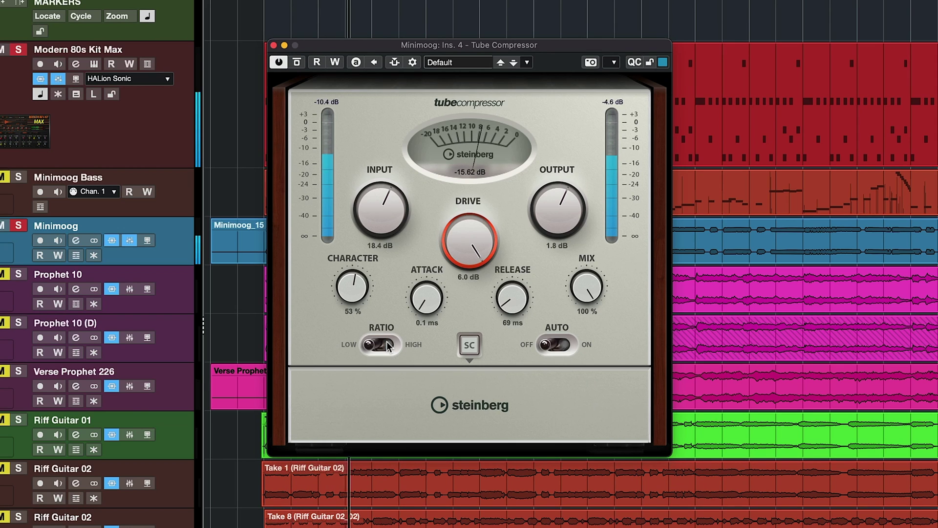
{"action": "left_click", "coordinate": [389, 345]}
{"action": "left_click", "coordinate": [376, 345]}
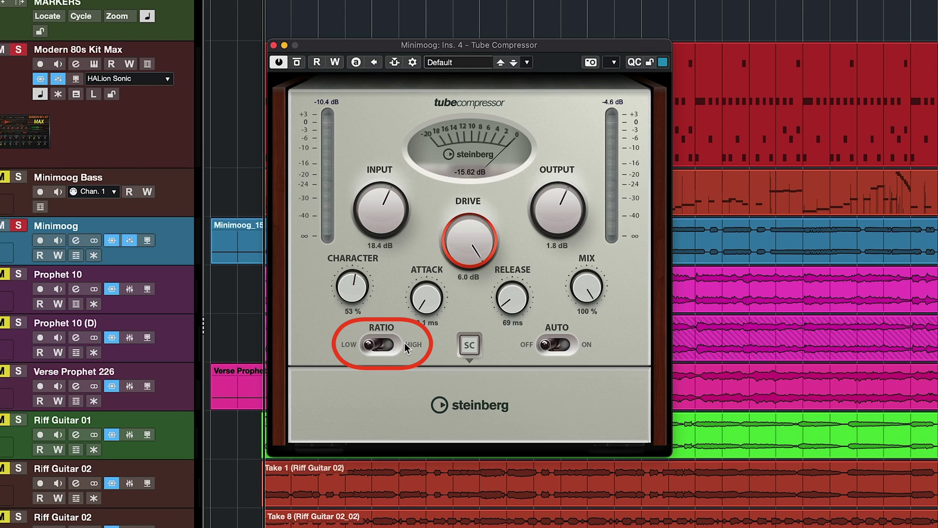
Set the Tube Compressor's character to 54 % and its attack to 3.1 ms
{"action": "left_click_drag", "start_coordinate": [469, 240], "coordinate": [473, 297]}
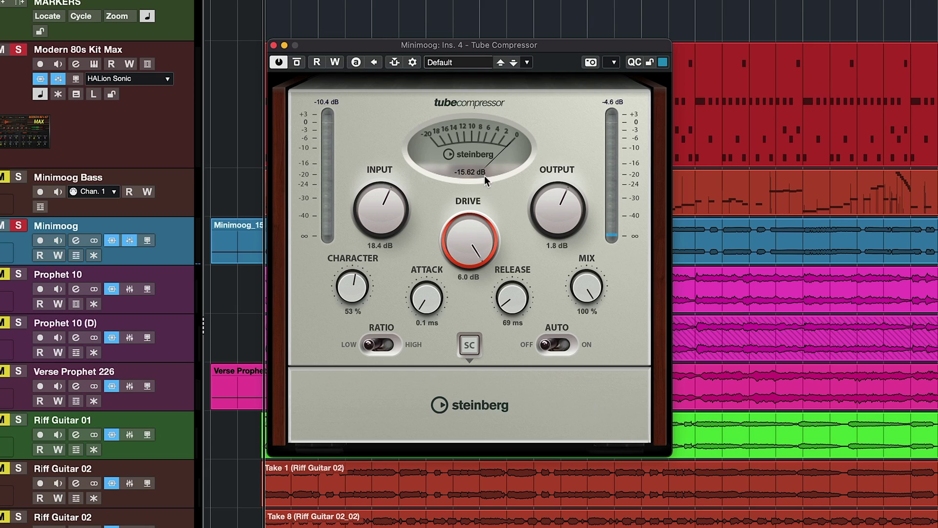
{"action": "left_click_drag", "start_coordinate": [347, 294], "coordinate": [347, 297]}
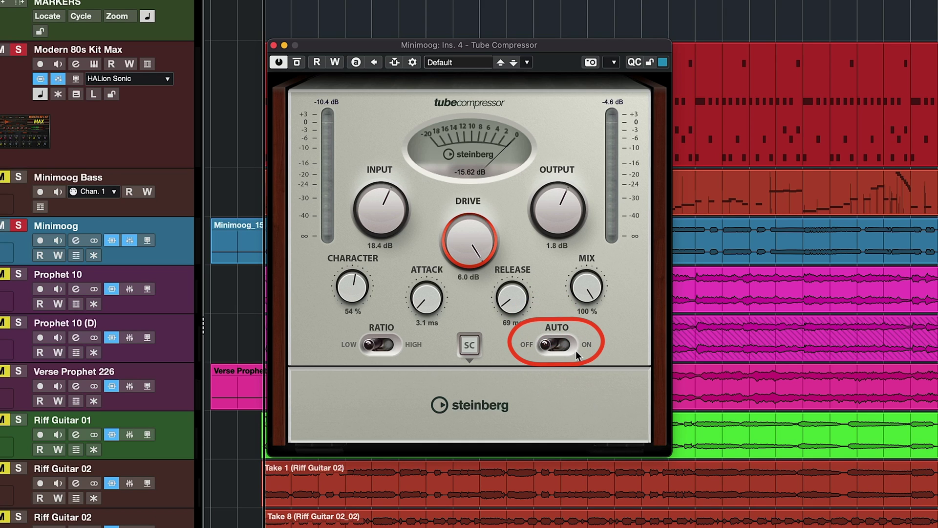
Enable the Tube Compressor's auto release and high ratio during playback, set its output to 3.6 dB, and adjust the mix
{"action": "key", "text": "space"}
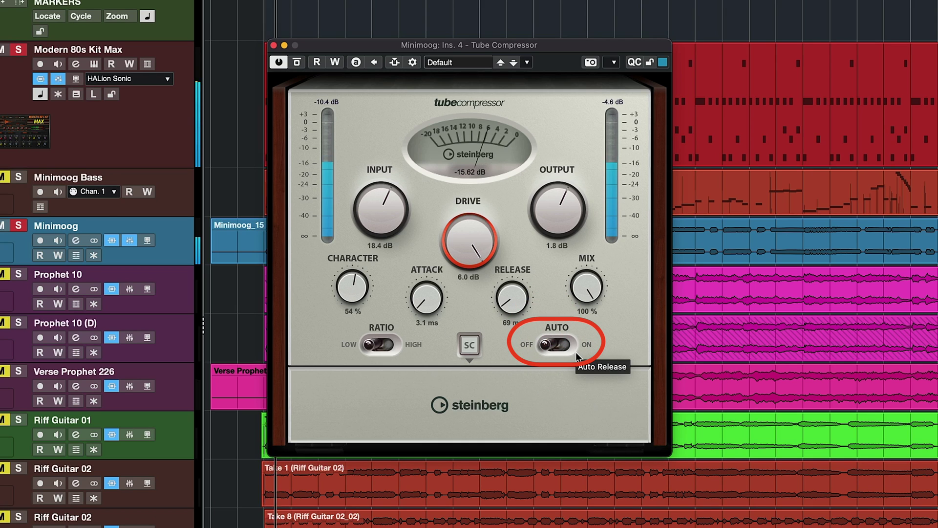
{"action": "left_click", "coordinate": [574, 350]}
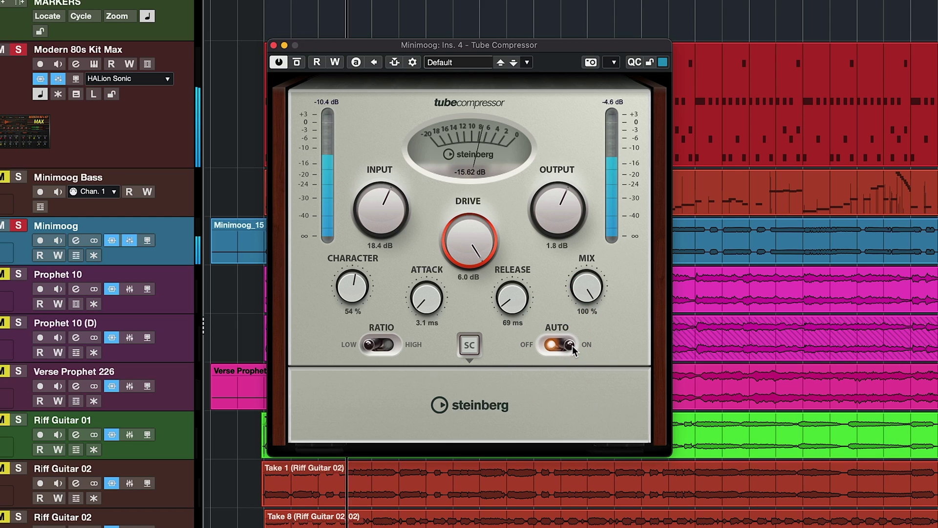
{"action": "left_click", "coordinate": [394, 345]}
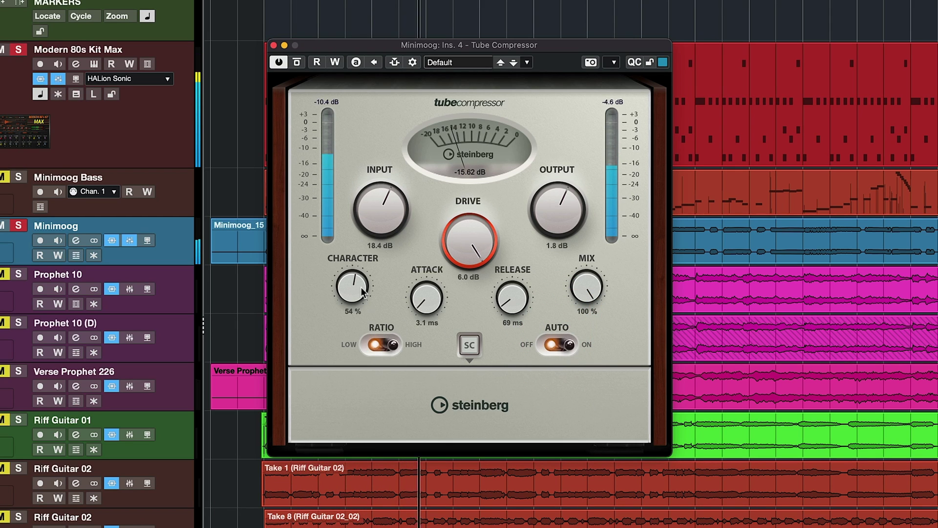
{"action": "left_click_drag", "start_coordinate": [540, 198], "coordinate": [541, 192]}
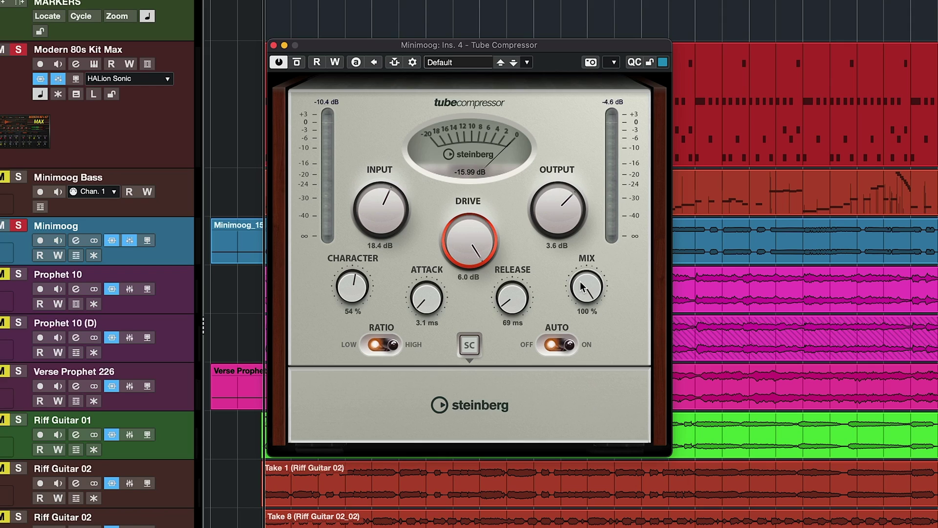
{"action": "left_click_drag", "start_coordinate": [586, 289], "coordinate": [574, 265]}
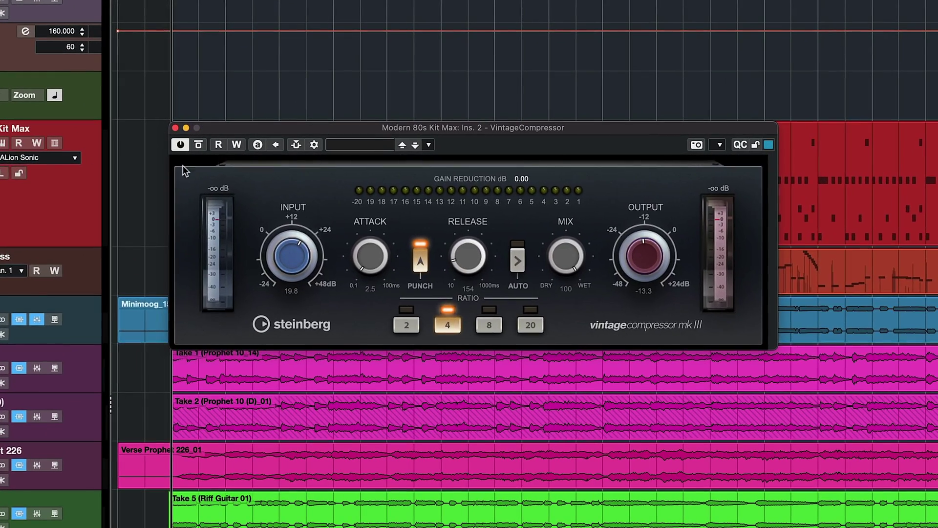
Set VintageCompressor's output to -15.5 on the Modern 80s Kit Max drums and compare the result with bypass during playback
{"action": "left_click", "coordinate": [243, 146]}
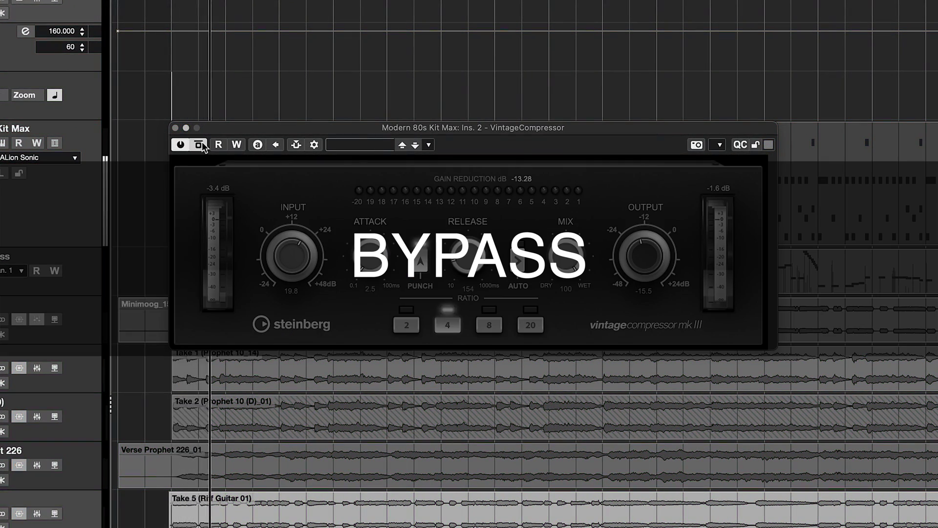
{"action": "left_click", "coordinate": [200, 144]}
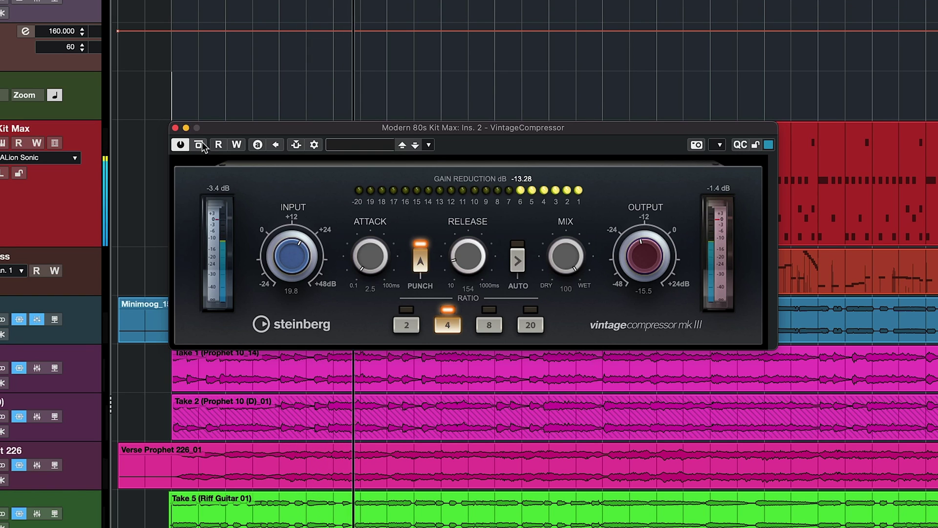
Try VintageCompressor with punch off and with ratio 20 on the drums, restoring punch and ratio 4
{"action": "left_click", "coordinate": [420, 261]}
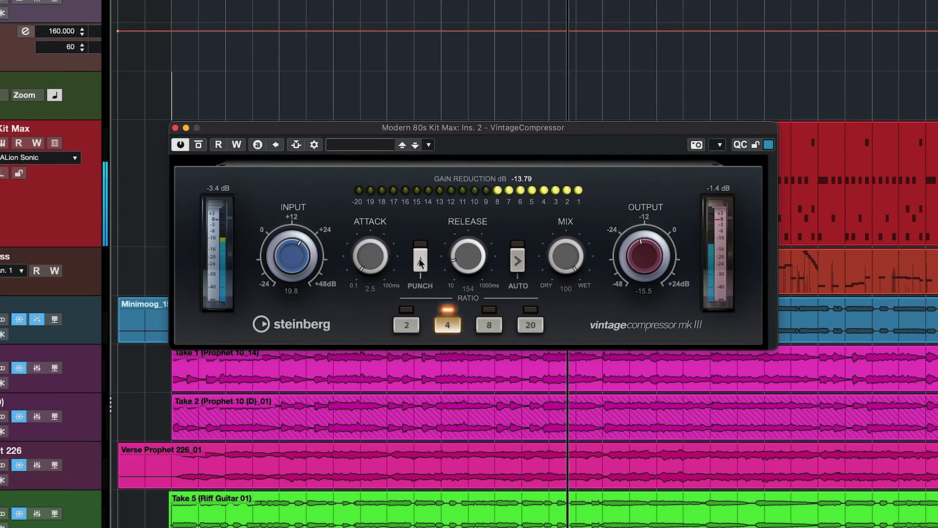
{"action": "left_click", "coordinate": [420, 262]}
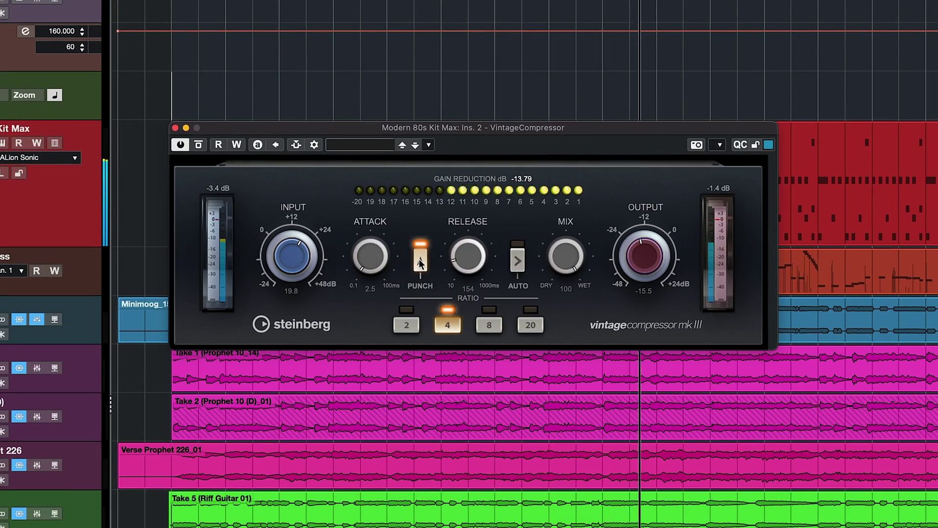
{"action": "left_click", "coordinate": [531, 325]}
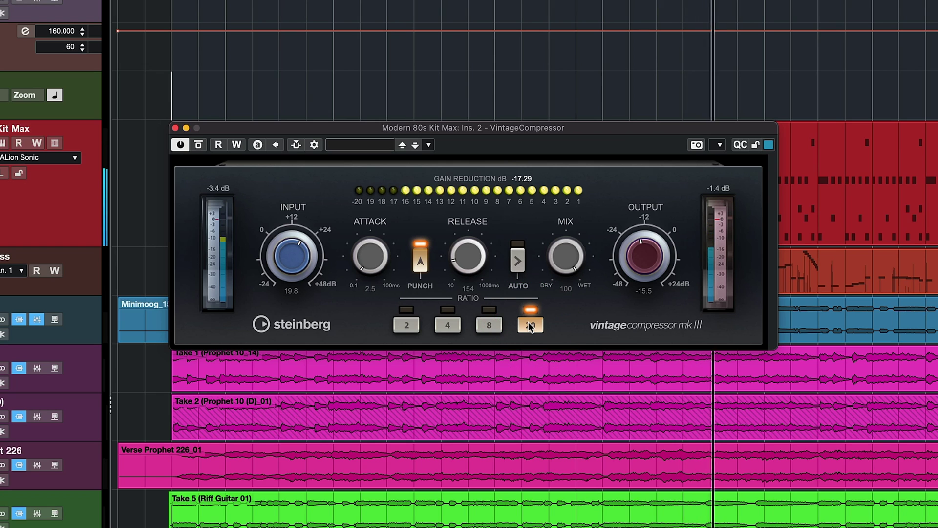
{"action": "left_click", "coordinate": [449, 323]}
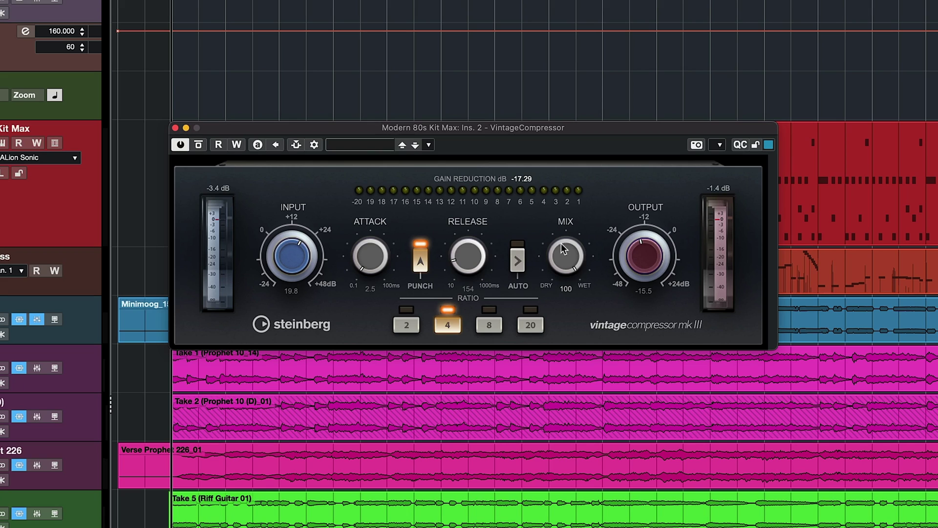
Take VintageCompressor's mix down to 0, set its output to -10.8, and blend the mix up to 34 during drum playback
{"action": "left_click", "coordinate": [565, 256]}
{"action": "left_click_drag", "start_coordinate": [566, 288], "coordinate": [561, 343]}
{"action": "key", "text": "space"}
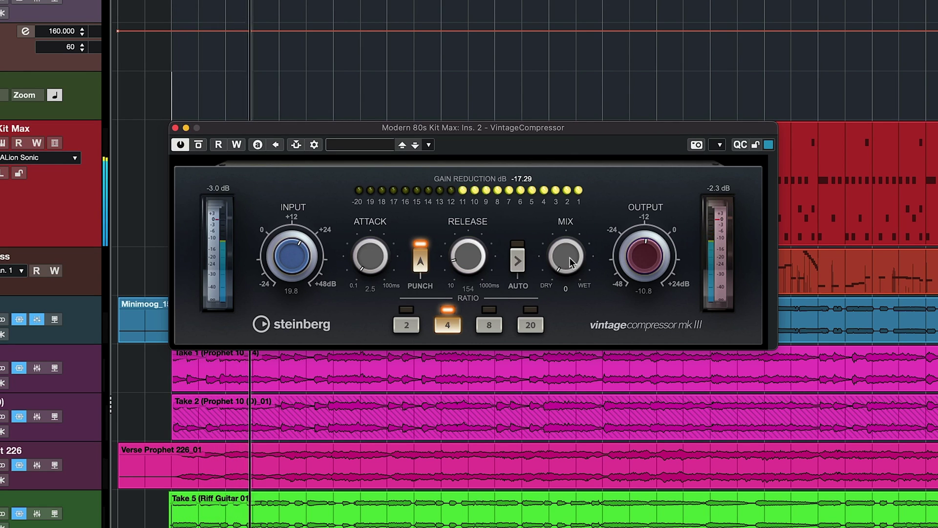
{"action": "left_click_drag", "start_coordinate": [567, 249], "coordinate": [568, 207]}
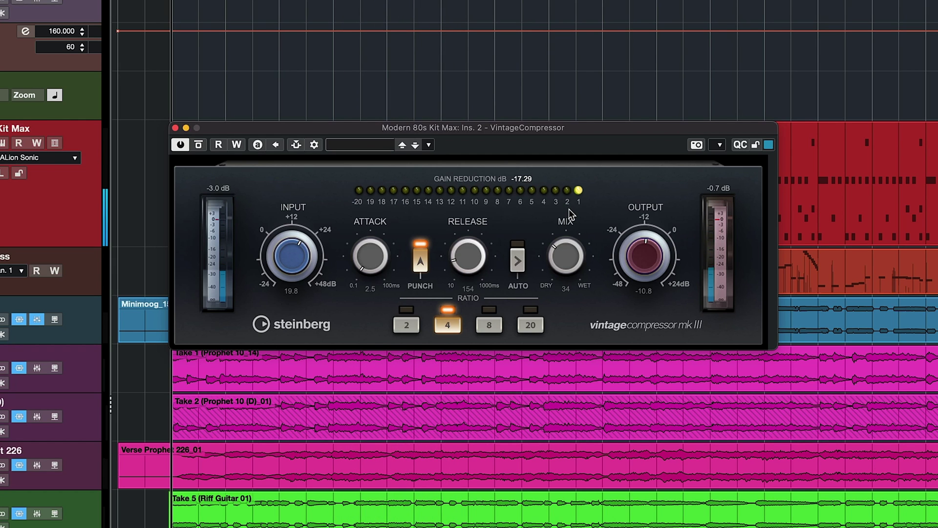